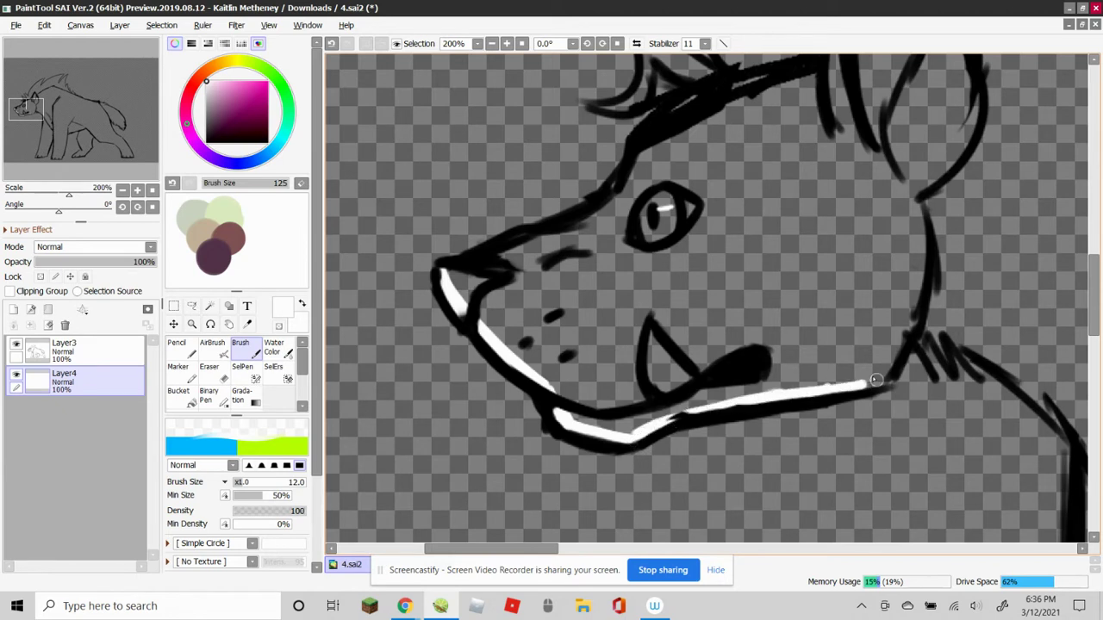
Paint a white outline on Layer4 along the top of the snout, the forehead and the front mane tufts.
mouse_move(441, 281)
mouse_down()
mouse_move(603, 214)
mouse_move(643, 153)
mouse_move(706, 119)
mouse_move(724, 90)
mouse_move(761, 79)
mouse_up()
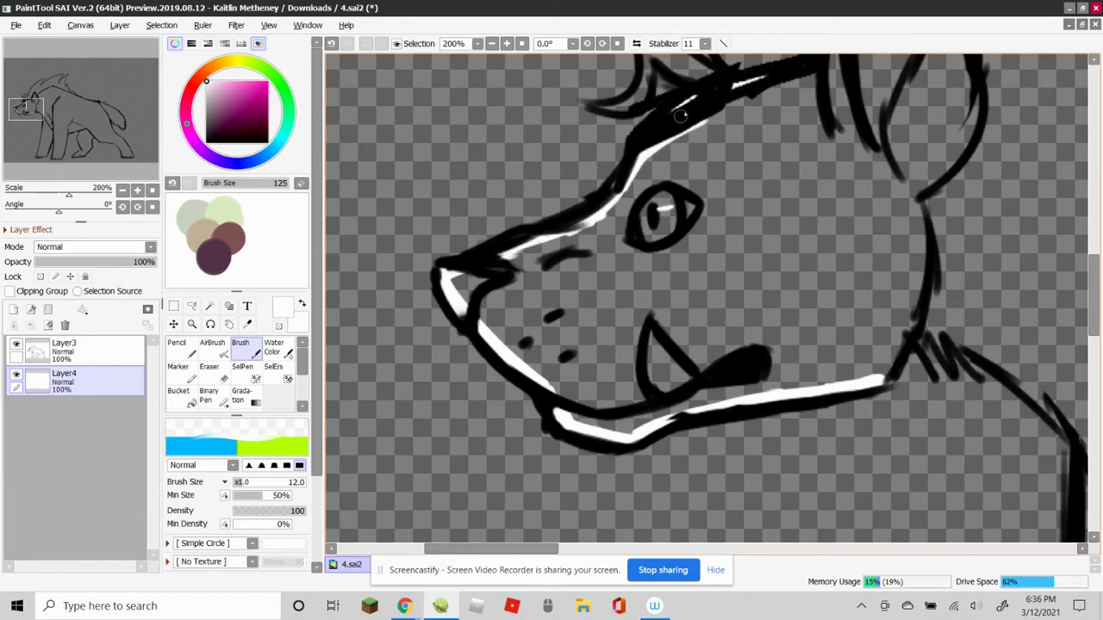
scroll(1059, 260, up, 3)
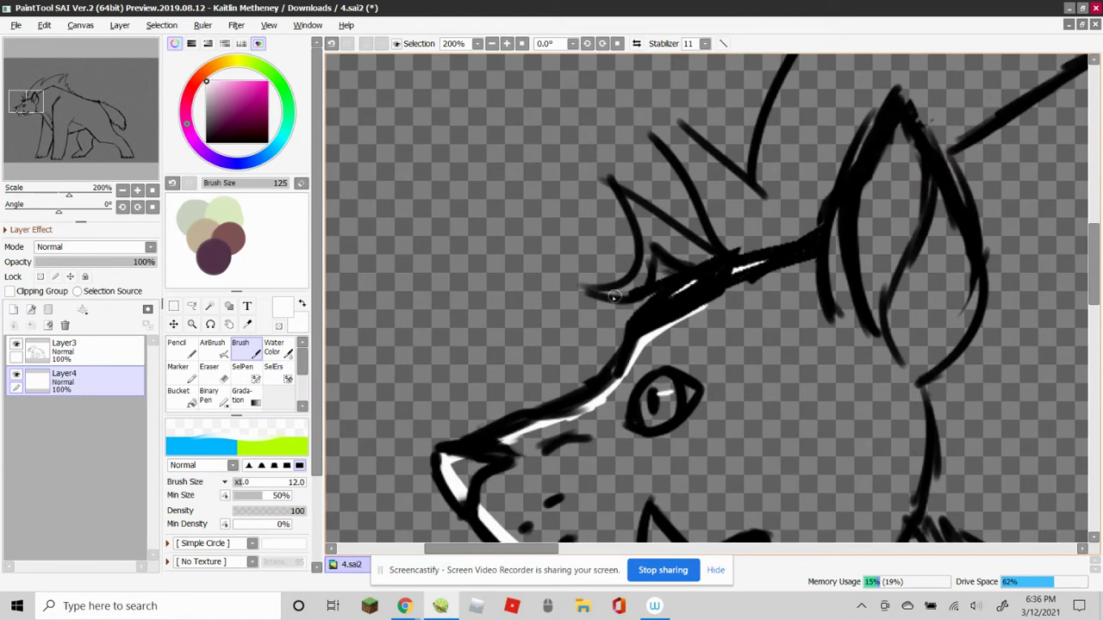
mouse_move(594, 295)
mouse_down()
mouse_move(619, 292)
mouse_move(641, 264)
mouse_move(647, 226)
mouse_move(627, 200)
mouse_move(646, 233)
mouse_move(685, 252)
mouse_move(659, 223)
mouse_move(676, 242)
mouse_up()
mouse_move(739, 259)
mouse_down()
mouse_move(681, 157)
mouse_move(638, 118)
mouse_move(695, 141)
mouse_move(658, 124)
mouse_move(759, 201)
mouse_up()
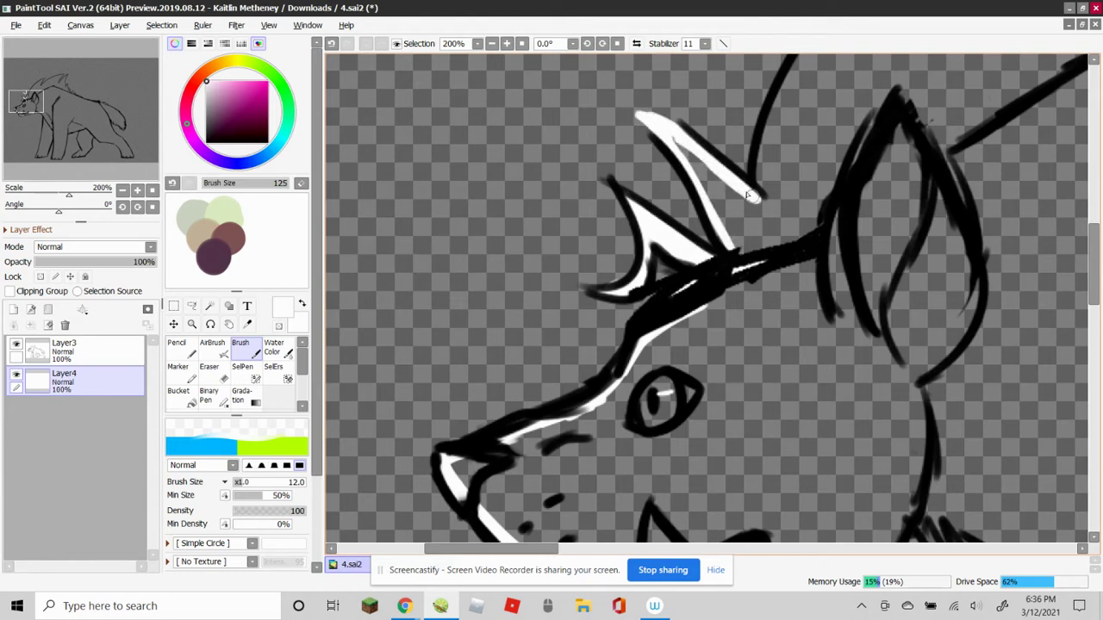
mouse_move(662, 134)
mouse_down()
mouse_move(705, 157)
mouse_move(701, 184)
mouse_move(723, 239)
mouse_move(703, 175)
mouse_move(710, 209)
mouse_up()
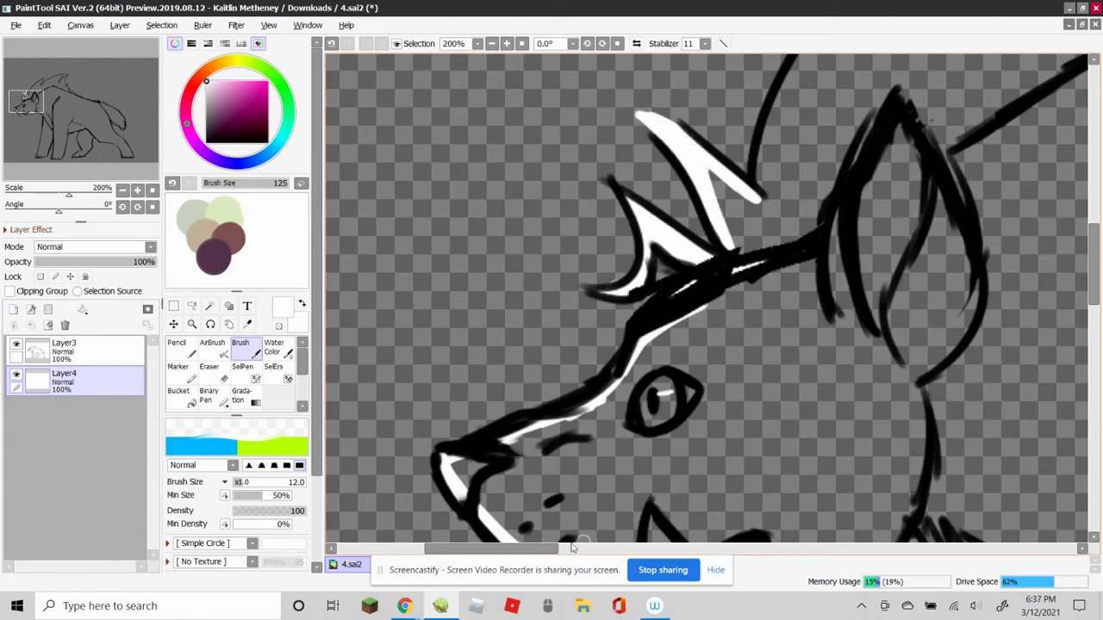
Outline the inner edges of the long mane spikes behind the ear in white, redoing the stroke on the last small spike.
drag(573, 547, 631, 547)
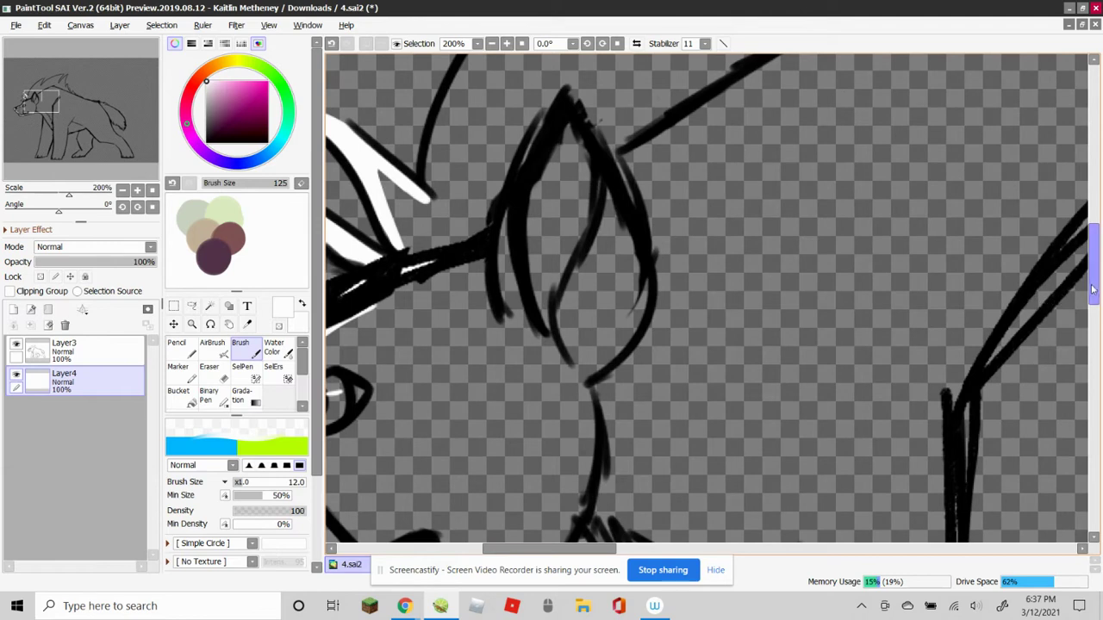
drag(1092, 289, 1092, 237)
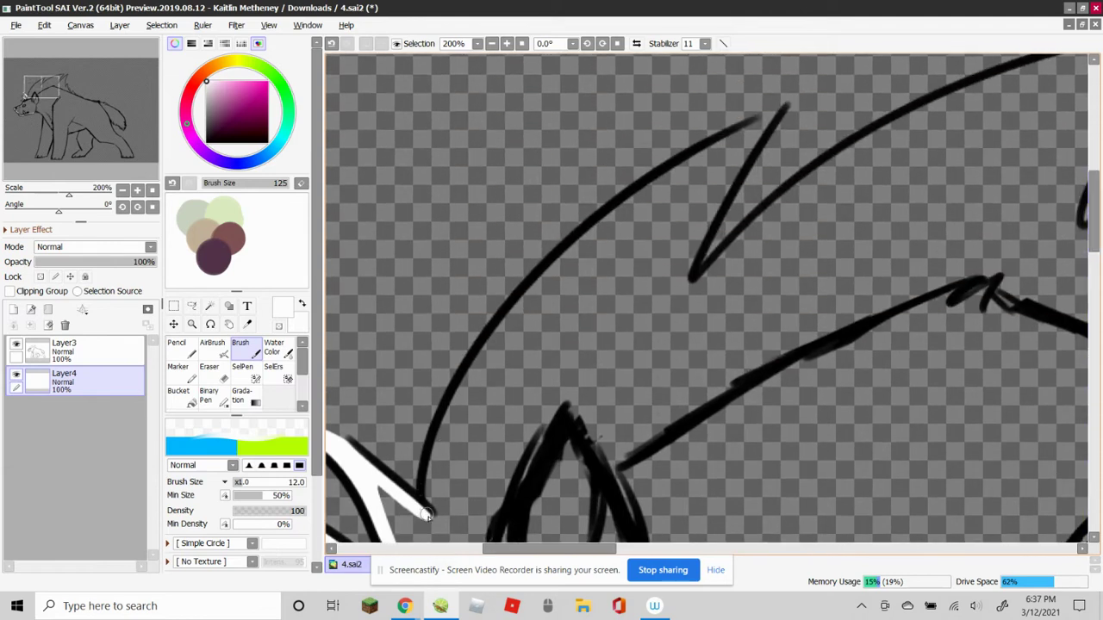
mouse_move(426, 514)
mouse_down()
mouse_move(445, 422)
mouse_move(508, 306)
mouse_move(626, 203)
mouse_move(762, 122)
mouse_move(703, 218)
mouse_move(682, 290)
mouse_move(900, 118)
mouse_up()
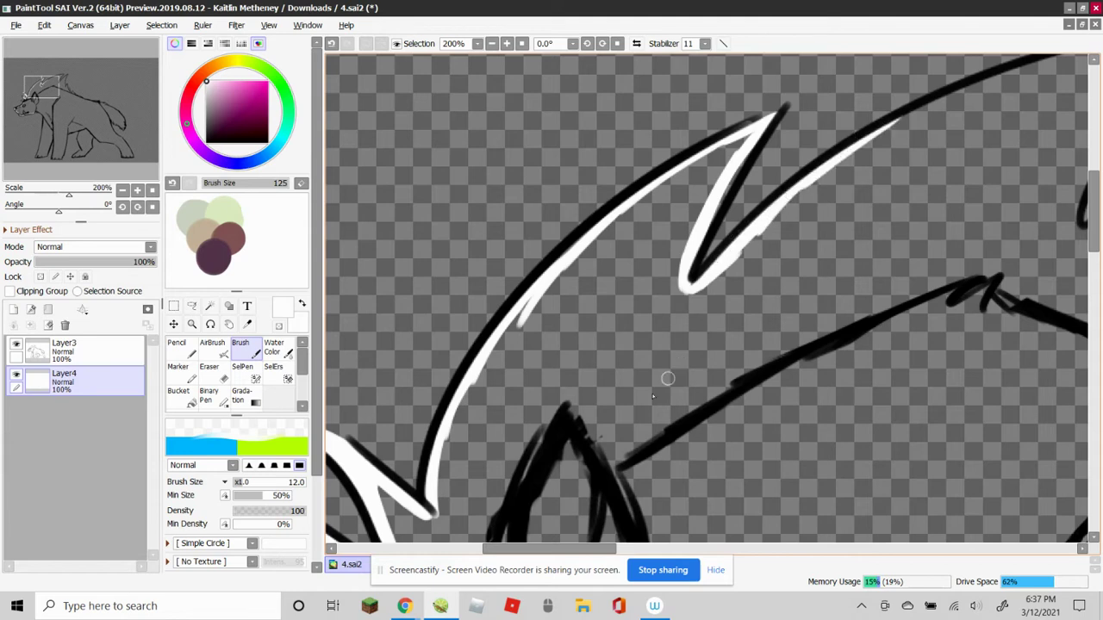
drag(595, 543, 651, 543)
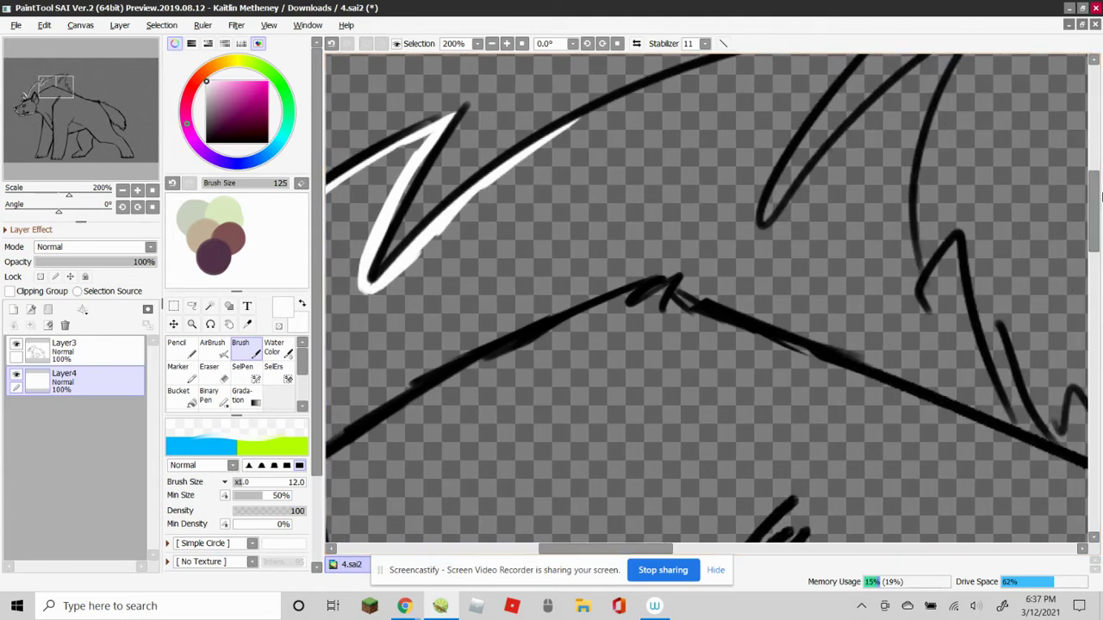
drag(1097, 217, 1097, 185)
mouse_move(566, 301)
mouse_down()
mouse_move(726, 229)
mouse_move(704, 237)
mouse_move(875, 199)
mouse_move(779, 298)
mouse_move(836, 238)
mouse_move(774, 316)
mouse_move(843, 231)
mouse_move(764, 341)
mouse_move(850, 228)
mouse_move(783, 318)
mouse_move(793, 292)
mouse_move(753, 366)
mouse_move(764, 341)
mouse_move(756, 402)
mouse_move(815, 342)
mouse_move(795, 375)
mouse_move(898, 244)
mouse_move(888, 268)
mouse_move(965, 207)
mouse_move(900, 356)
mouse_move(905, 397)
mouse_move(905, 342)
mouse_move(913, 440)
mouse_move(927, 468)
mouse_move(948, 409)
mouse_move(971, 506)
mouse_up()
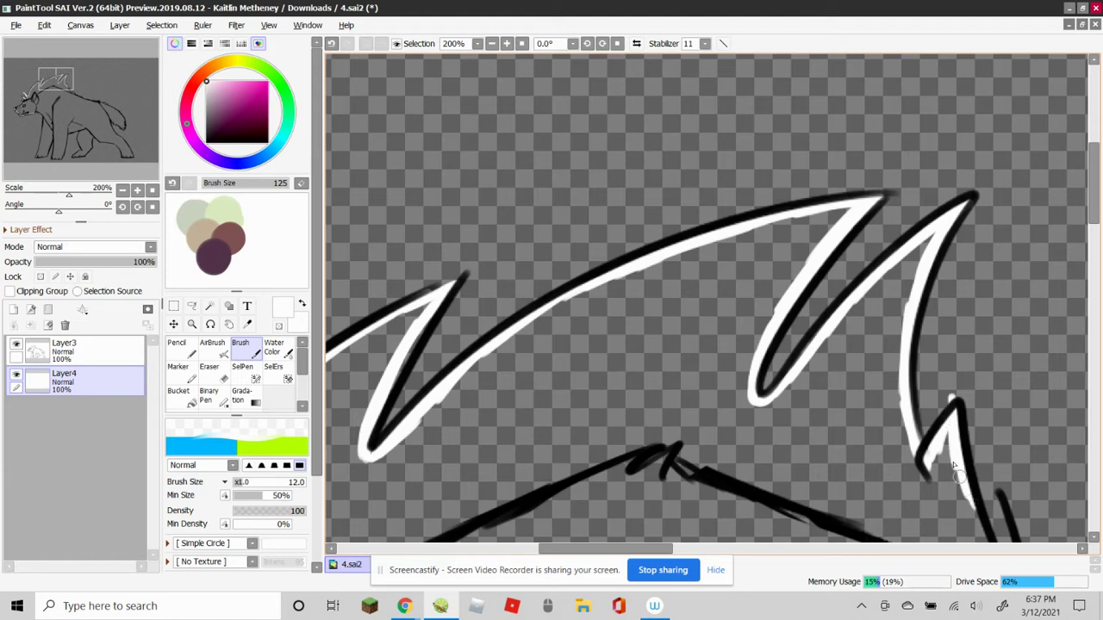
key(ctrl+z)
drag(953, 406, 974, 507)
Continue the white outline through the small fur tufts where the mane runs down into the back.
scroll(1086, 214, down, 5)
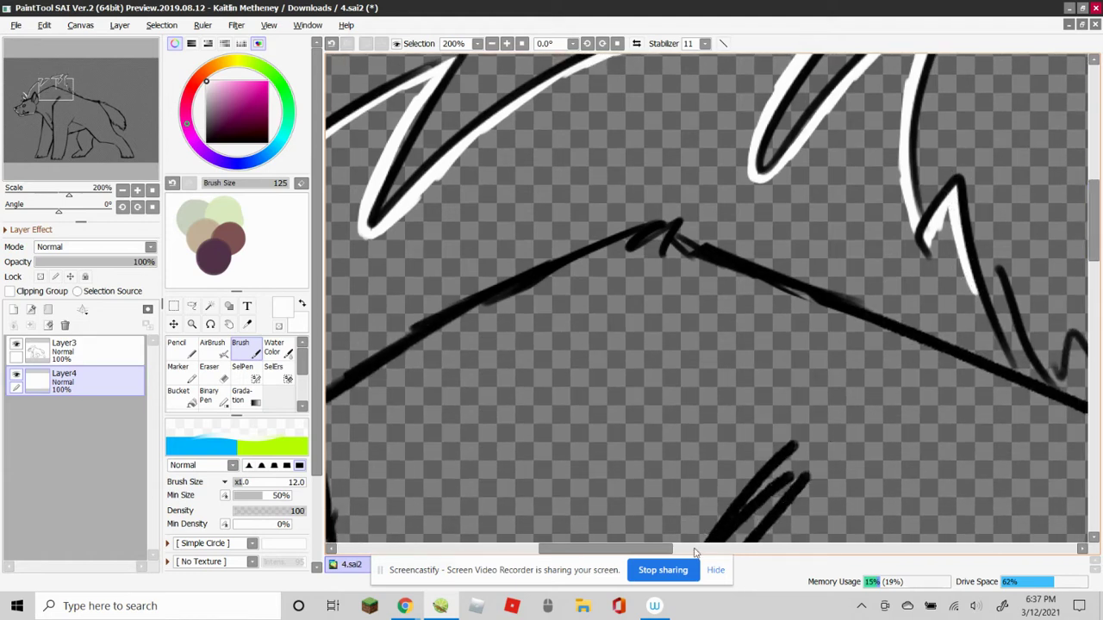
scroll(696, 553, right, 8)
drag(521, 283, 577, 360)
drag(561, 272, 586, 362)
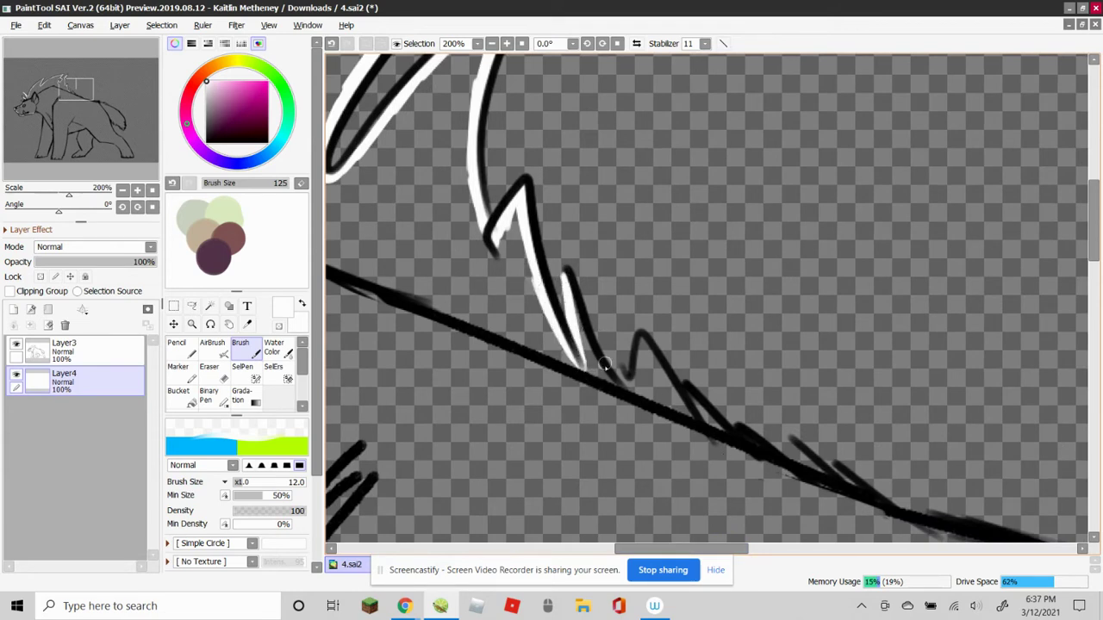
mouse_move(566, 297)
mouse_down()
mouse_move(607, 376)
mouse_move(588, 366)
mouse_move(593, 379)
mouse_move(648, 389)
mouse_move(597, 380)
mouse_move(630, 386)
mouse_move(646, 358)
mouse_move(638, 340)
mouse_move(681, 409)
mouse_up()
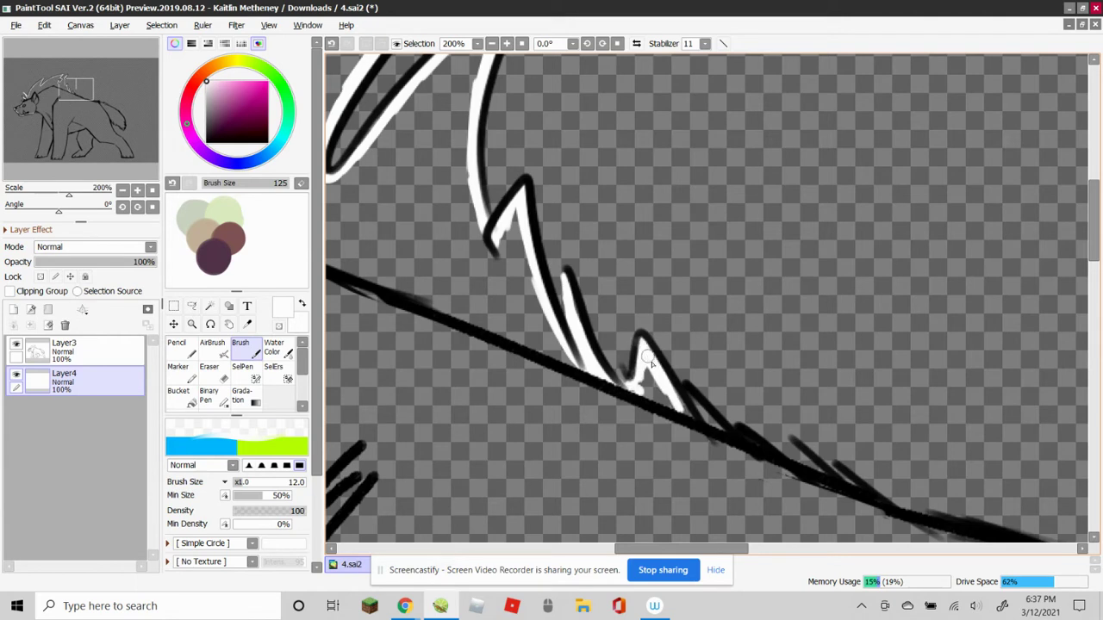
drag(650, 361, 732, 449)
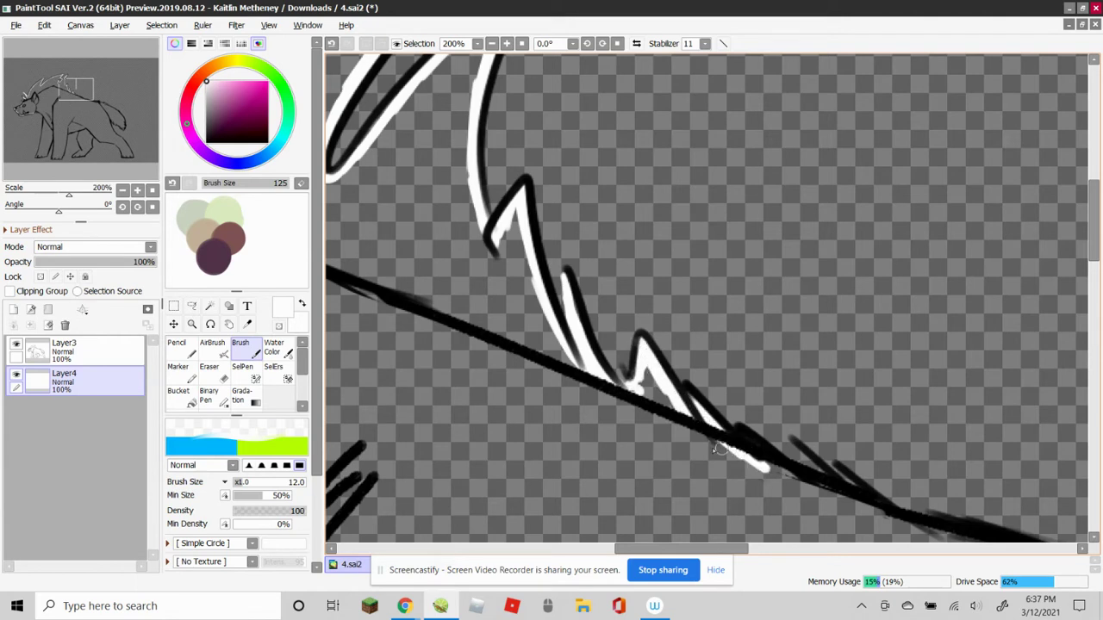
Paint the white outline along the underside of the back line towards the rump.
drag(732, 548, 758, 549)
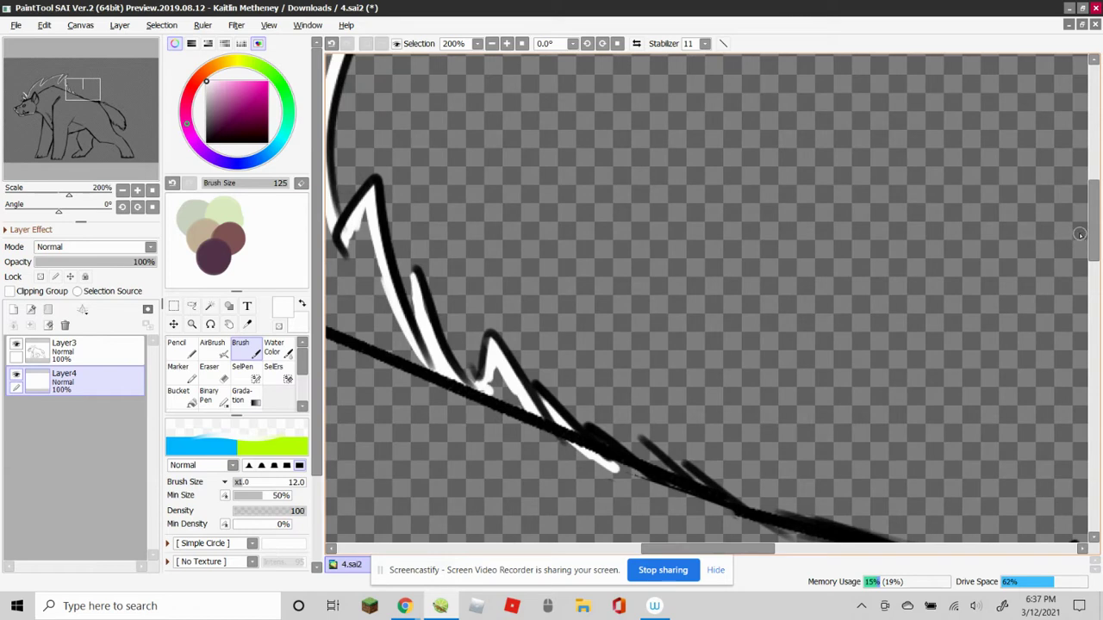
drag(1092, 229, 1039, 279)
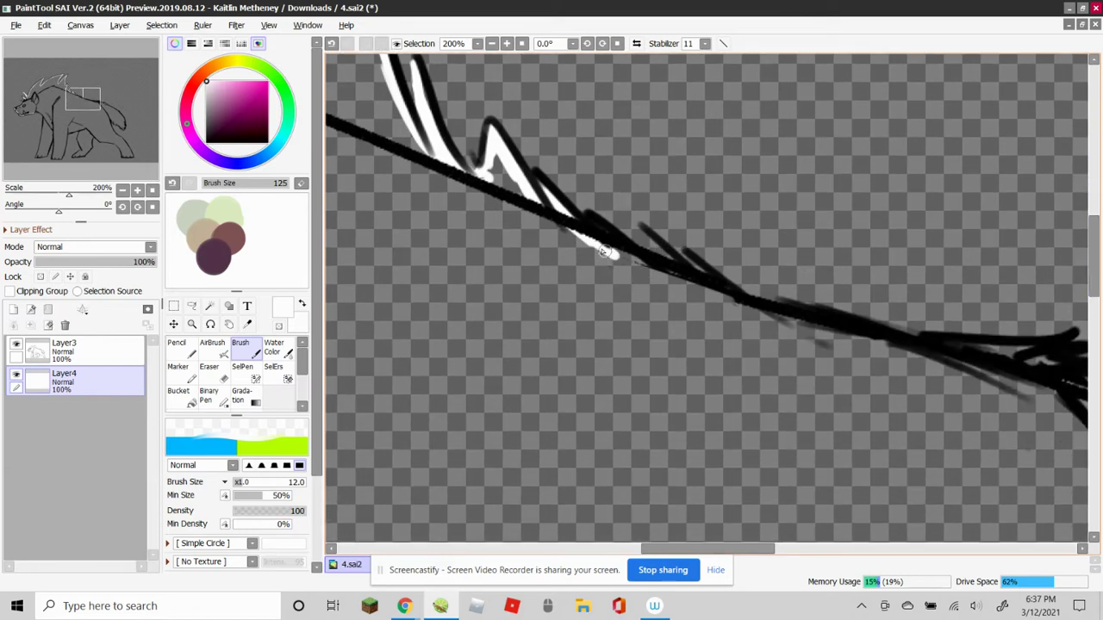
mouse_move(606, 251)
mouse_down()
mouse_move(668, 274)
mouse_move(595, 249)
mouse_move(851, 337)
mouse_move(777, 313)
mouse_move(865, 356)
mouse_up()
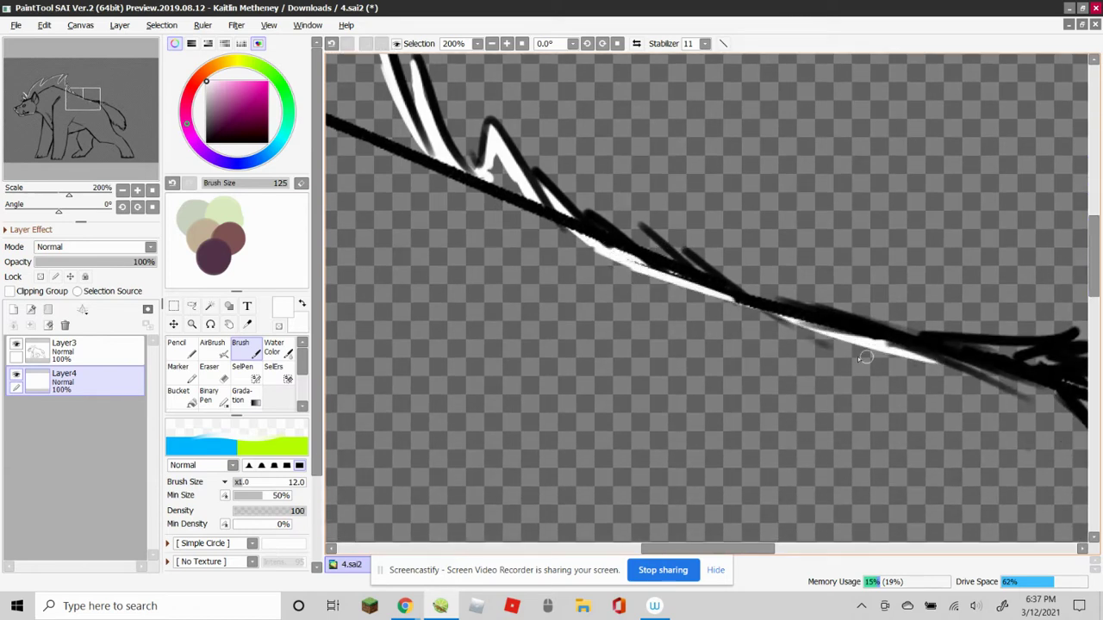
Fill the fur tufts at the tail base with white and outline the inside of the tail's upper edge.
drag(637, 549, 730, 529)
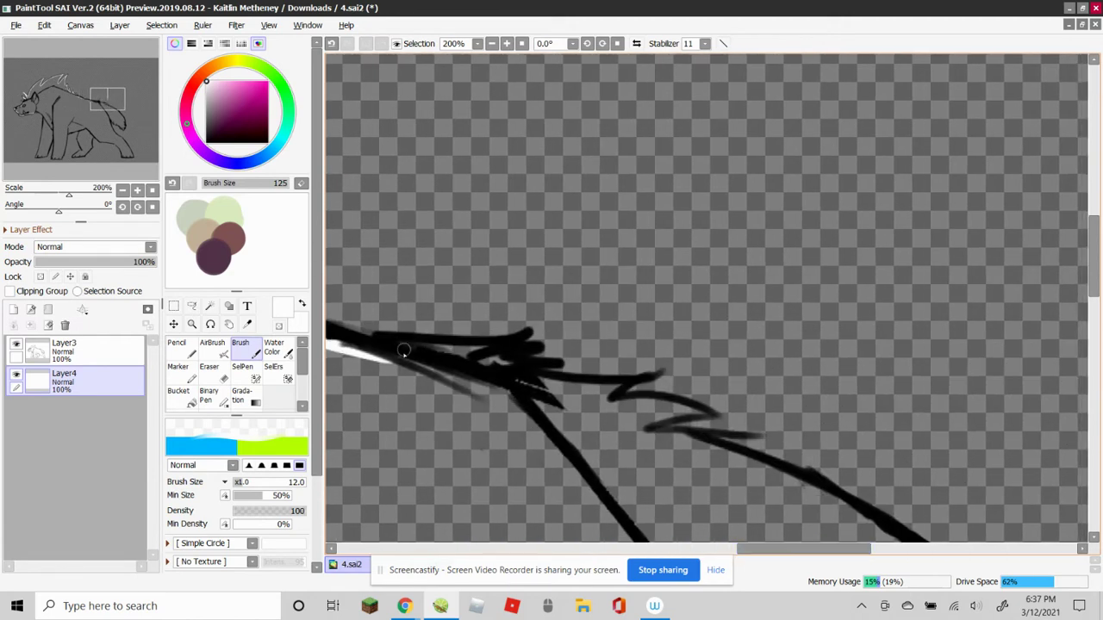
mouse_move(403, 351)
mouse_down()
mouse_move(512, 356)
mouse_move(509, 371)
mouse_move(479, 369)
mouse_move(576, 395)
mouse_move(457, 350)
mouse_move(586, 387)
mouse_move(584, 379)
mouse_move(589, 386)
mouse_move(564, 389)
mouse_move(590, 397)
mouse_move(484, 380)
mouse_up()
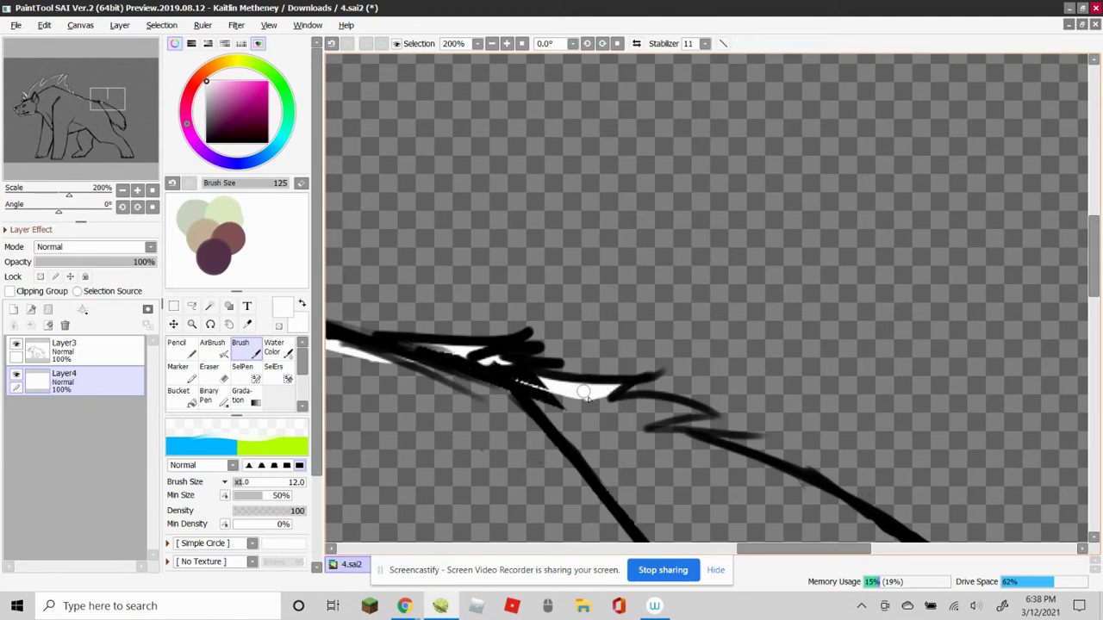
mouse_move(583, 393)
mouse_down()
mouse_move(705, 409)
mouse_move(639, 433)
mouse_move(653, 401)
mouse_move(638, 431)
mouse_move(678, 414)
mouse_move(642, 434)
mouse_move(686, 452)
mouse_up()
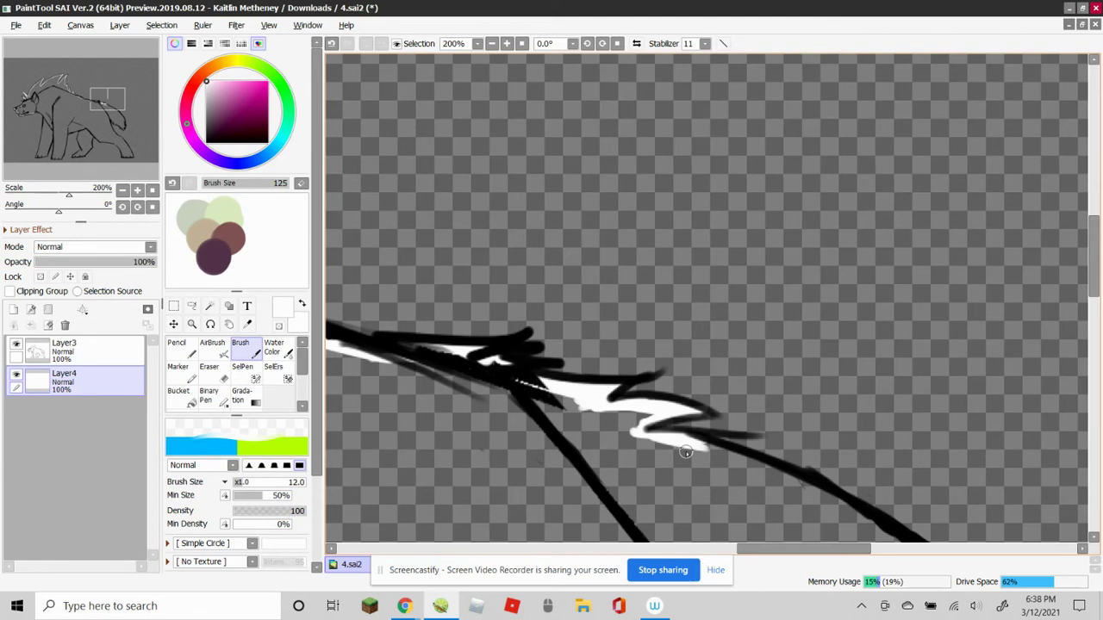
scroll(1060, 268, down, 4)
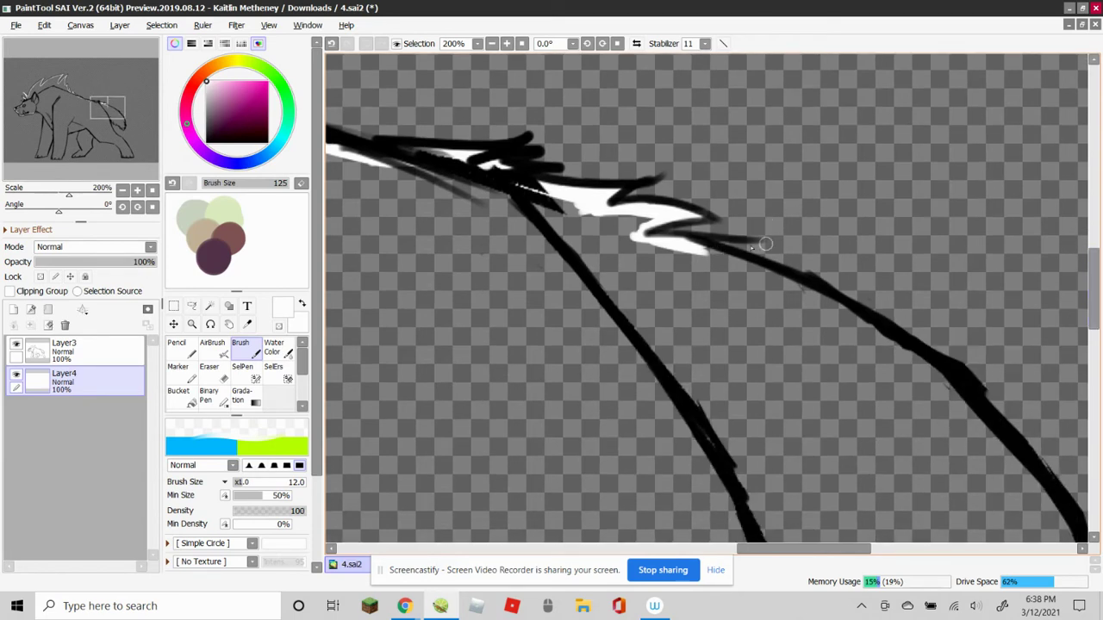
mouse_move(717, 250)
mouse_down()
mouse_move(835, 306)
mouse_move(733, 267)
mouse_move(922, 361)
mouse_move(797, 281)
mouse_move(926, 370)
mouse_up()
mouse_move(769, 272)
mouse_down()
mouse_move(965, 416)
mouse_move(1034, 495)
mouse_up()
drag(840, 548, 884, 548)
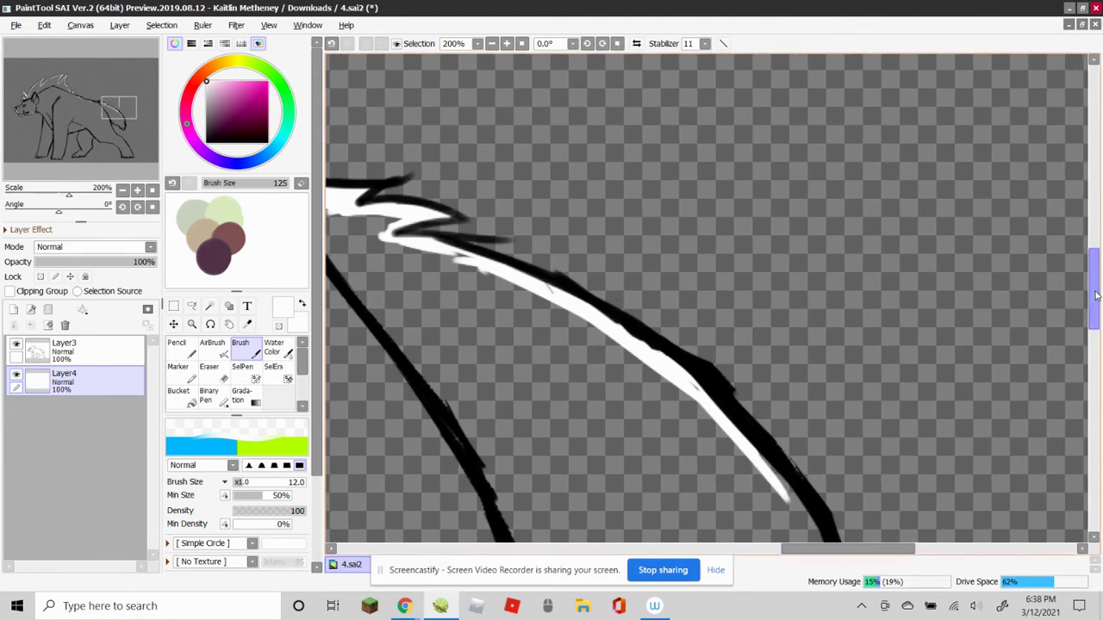
drag(1100, 295, 1099, 345)
drag(510, 213, 564, 292)
drag(526, 231, 577, 319)
key(ctrl+z)
key(ctrl+z)
key(ctrl+z)
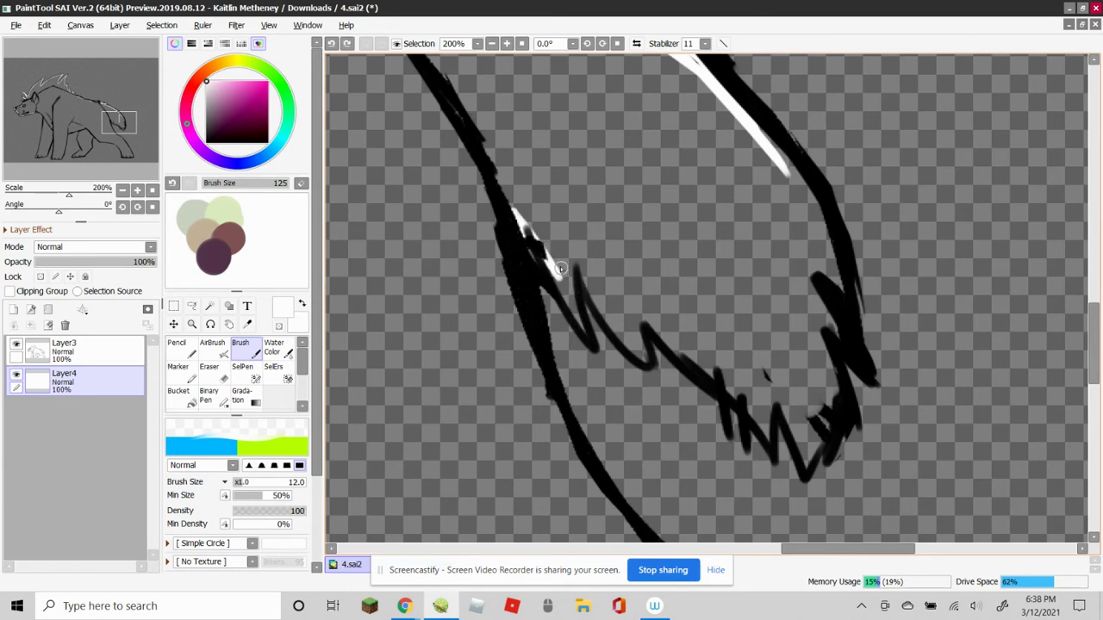
Trace the inside of the tail's jagged lower edge, outer edge and tip in white.
drag(513, 224, 578, 327)
mouse_move(569, 262)
mouse_down()
mouse_move(578, 331)
mouse_move(565, 270)
mouse_up()
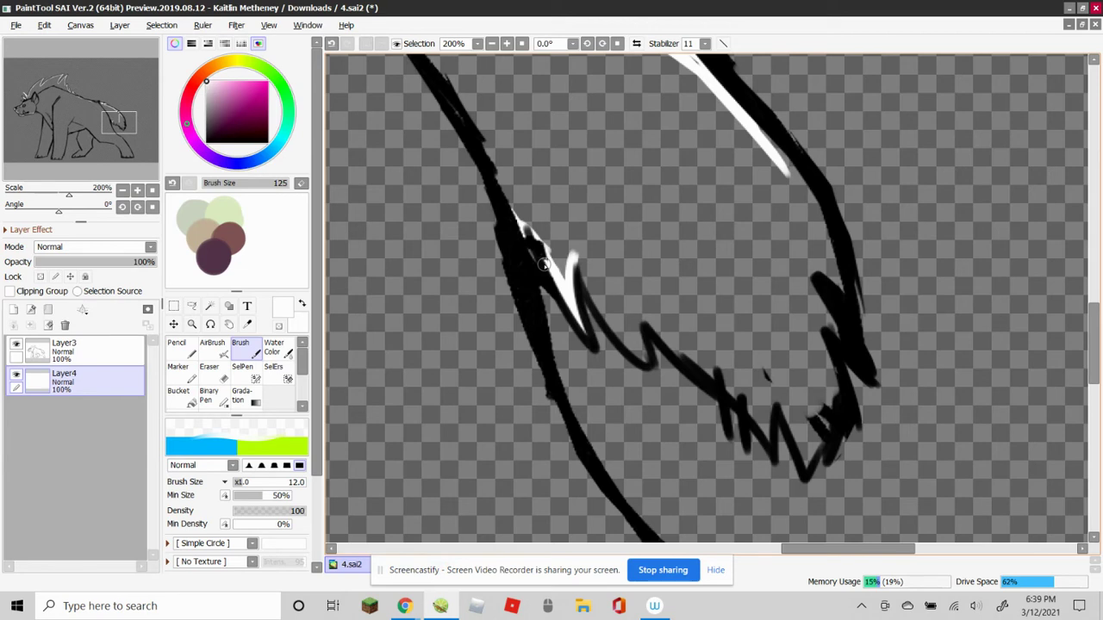
mouse_move(580, 281)
mouse_down()
mouse_move(631, 344)
mouse_move(642, 349)
mouse_move(638, 322)
mouse_move(724, 388)
mouse_move(758, 435)
mouse_move(769, 394)
mouse_move(807, 472)
mouse_up()
mouse_move(751, 118)
mouse_down()
mouse_move(811, 215)
mouse_move(833, 272)
mouse_move(794, 183)
mouse_move(833, 276)
mouse_move(815, 445)
mouse_up()
drag(832, 404, 814, 346)
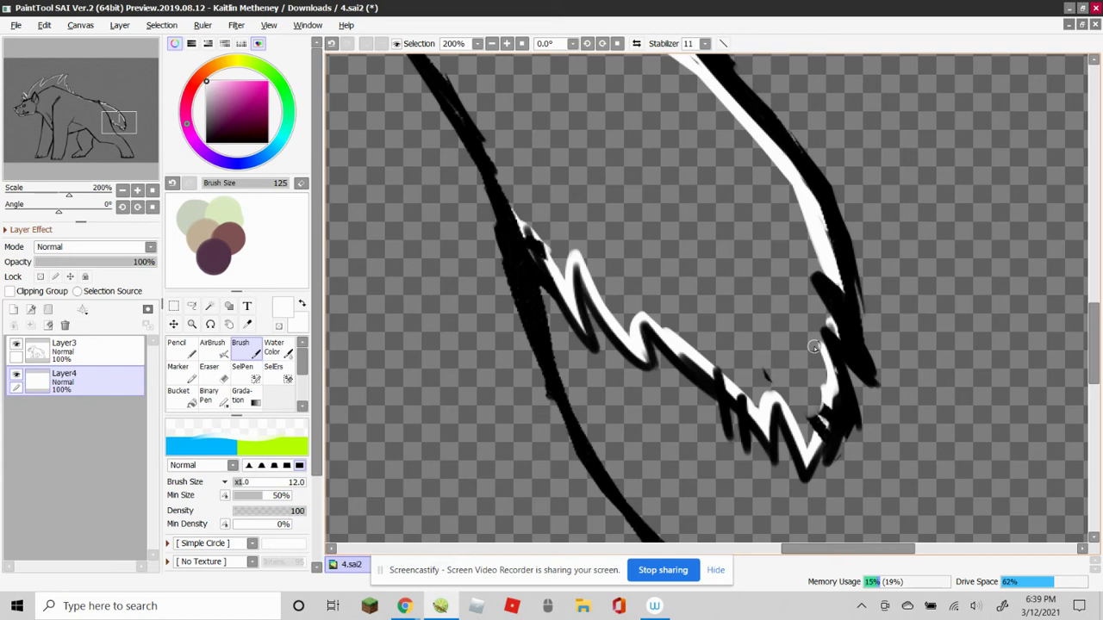
Paint a white outline along the inside of the hind leg's rear edge, from below the tail base down past the hock.
mouse_move(519, 228)
mouse_down()
mouse_move(492, 215)
mouse_move(538, 396)
mouse_move(577, 470)
mouse_move(625, 517)
mouse_up()
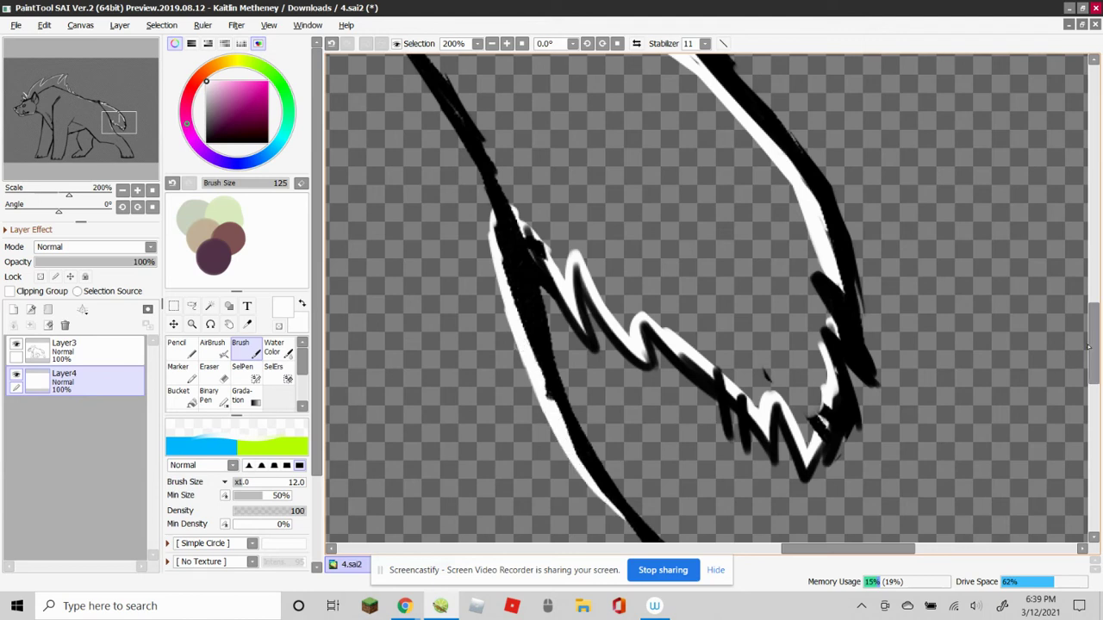
scroll(981, 359, down, 5)
mouse_move(567, 114)
mouse_down()
mouse_move(672, 220)
mouse_move(761, 280)
mouse_move(887, 431)
mouse_up()
Outline the inside of the lower hind leg and paw in white along the front edge, sole and rear edge.
scroll(1089, 428, down, 4)
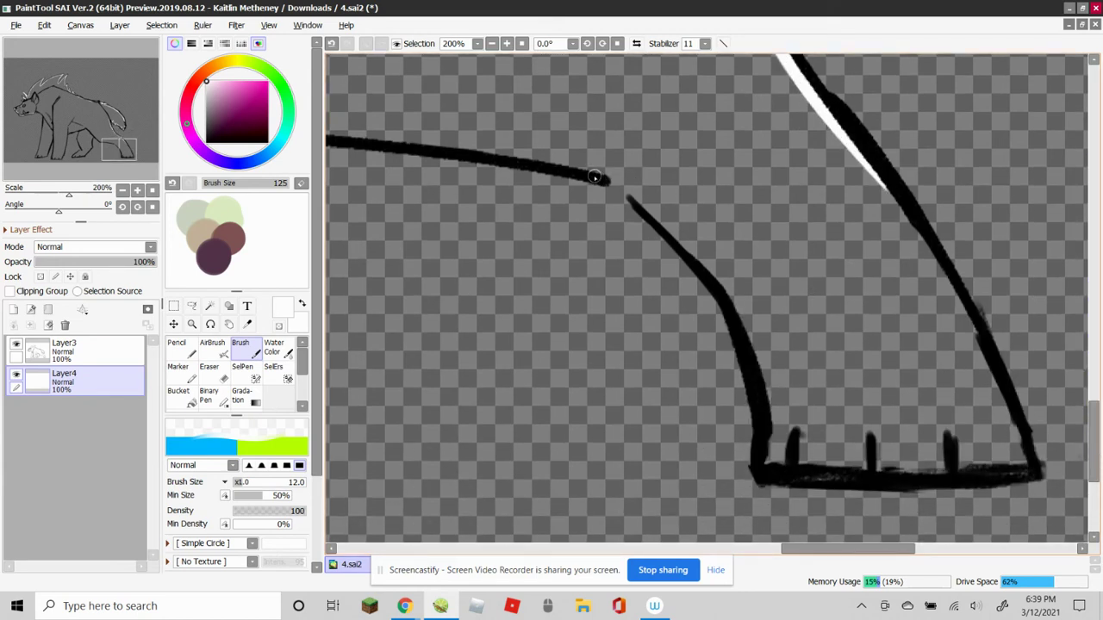
mouse_move(594, 176)
mouse_down()
mouse_move(667, 226)
mouse_move(736, 306)
mouse_move(775, 465)
mouse_up()
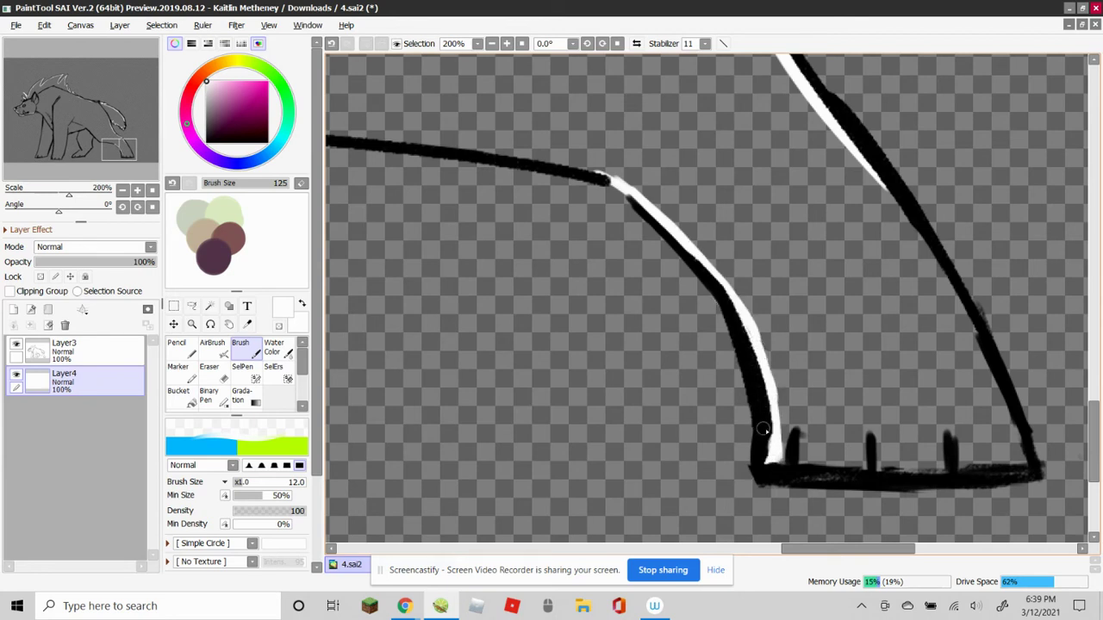
drag(762, 455, 1026, 465)
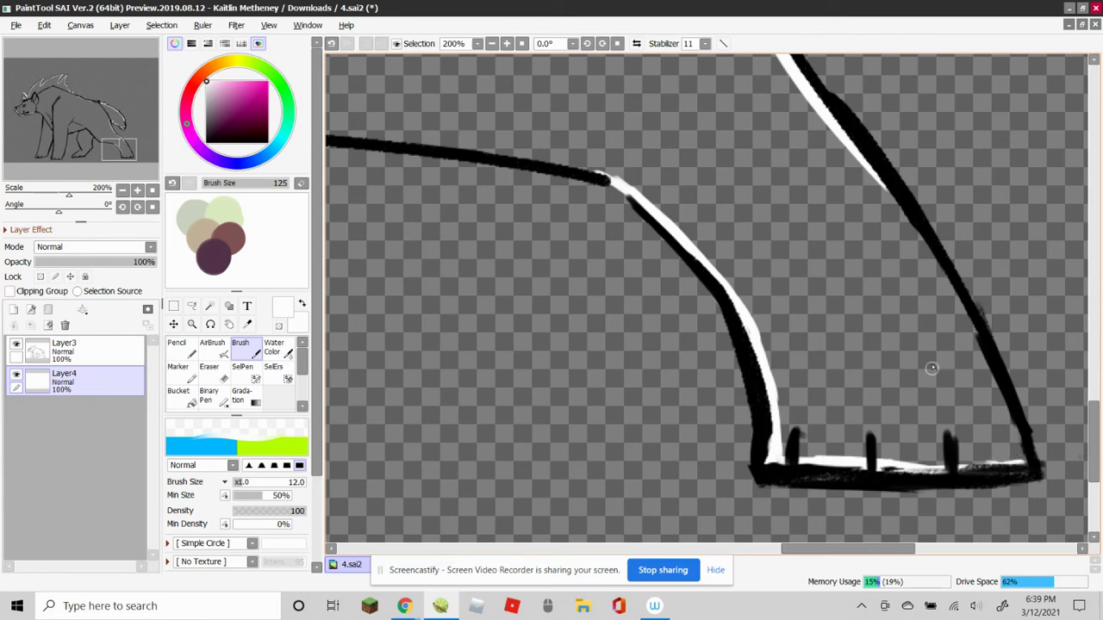
mouse_move(864, 172)
mouse_down()
mouse_move(930, 254)
mouse_move(991, 384)
mouse_up()
mouse_move(956, 302)
mouse_down()
mouse_move(1017, 452)
mouse_move(989, 391)
mouse_move(1023, 460)
mouse_up()
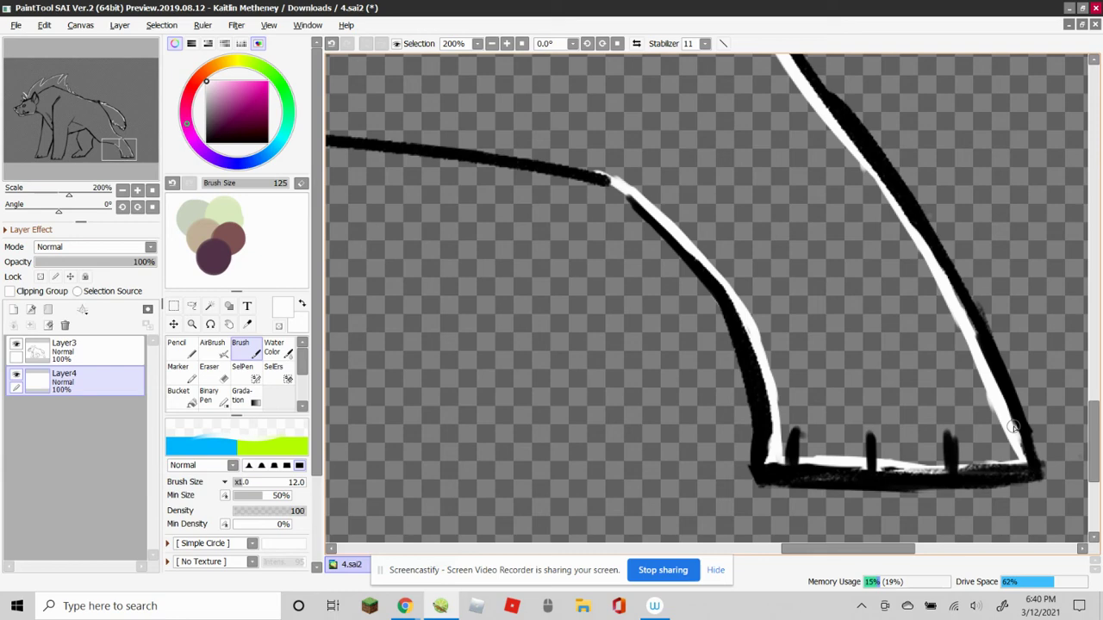
Extend the white outline along the hind leg's front edge, from the thigh to the lower leg.
mouse_move(909, 548)
mouse_down()
mouse_move(465, 548)
mouse_move(882, 525)
mouse_up()
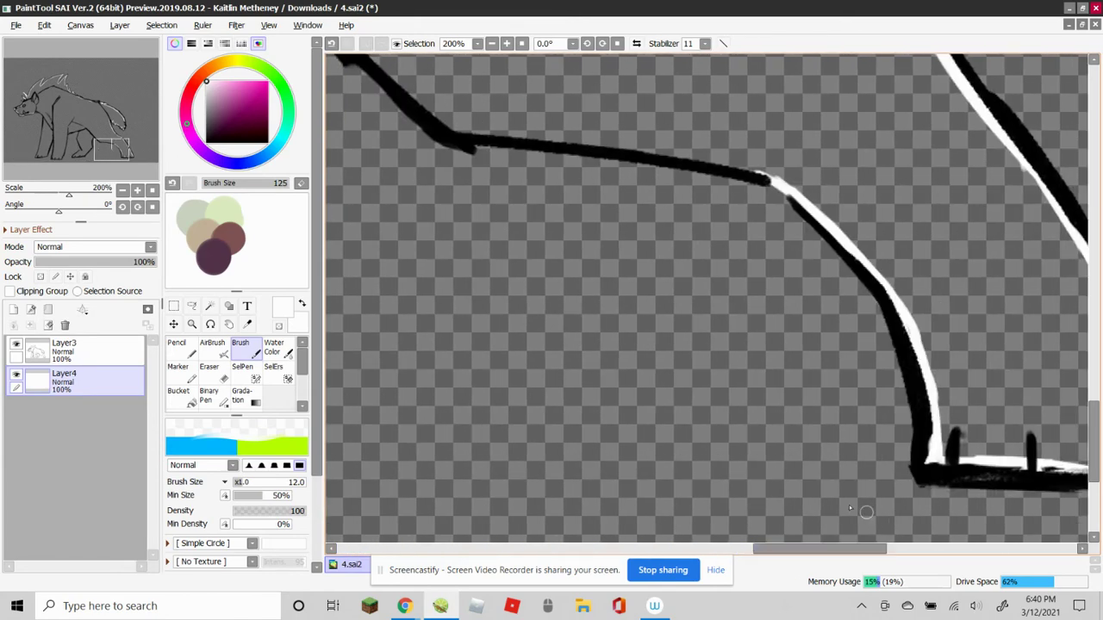
scroll(1073, 422, up, 3)
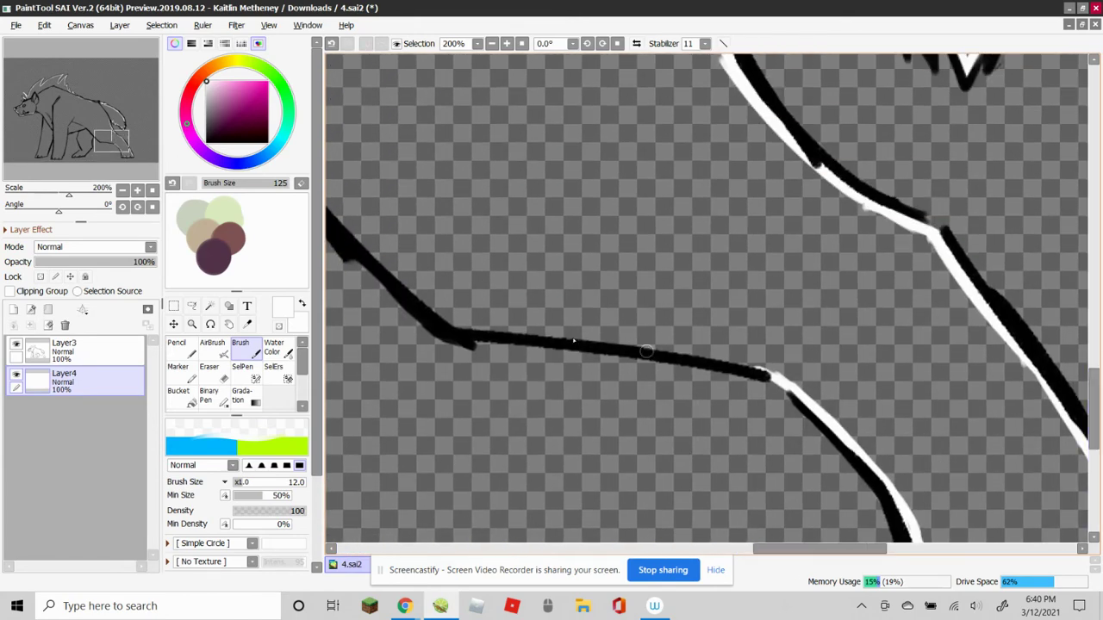
mouse_move(341, 214)
mouse_down()
mouse_move(457, 321)
mouse_move(723, 359)
mouse_move(683, 347)
mouse_move(762, 374)
mouse_up()
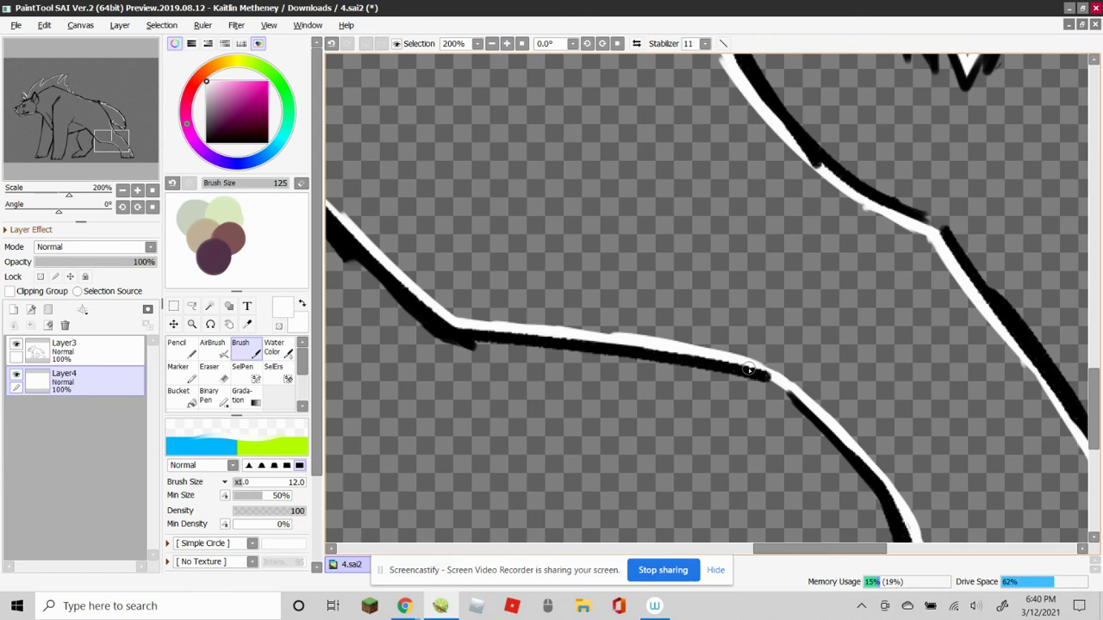
Outline the inside of the other hind leg's front and rear edges in white.
drag(818, 551, 742, 551)
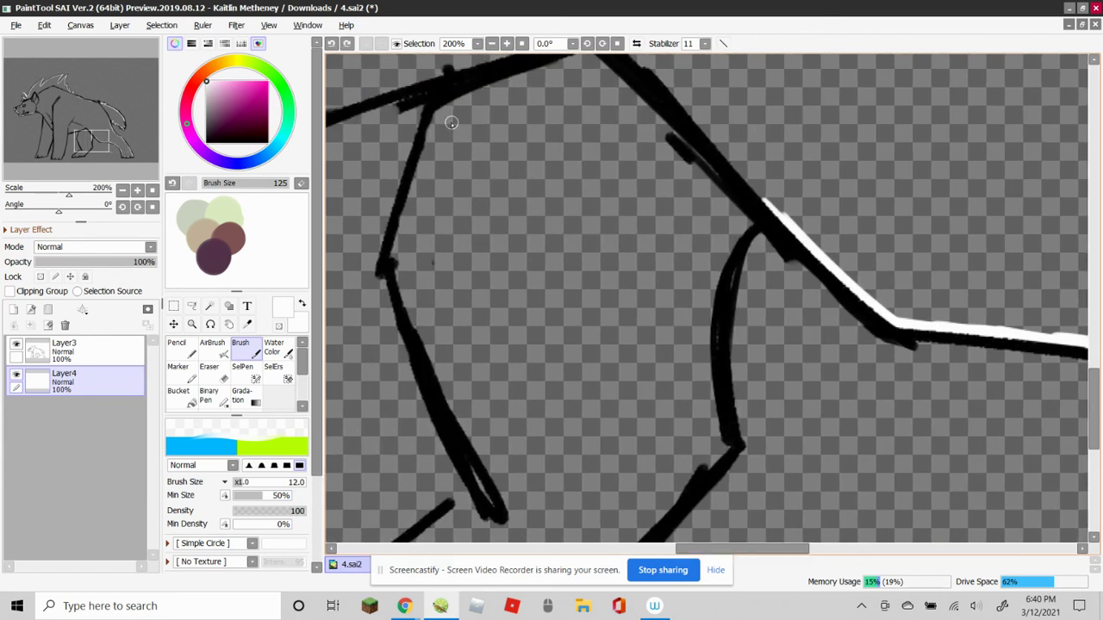
mouse_move(439, 105)
mouse_down()
mouse_move(404, 230)
mouse_move(405, 207)
mouse_move(414, 321)
mouse_move(390, 250)
mouse_move(498, 510)
mouse_up()
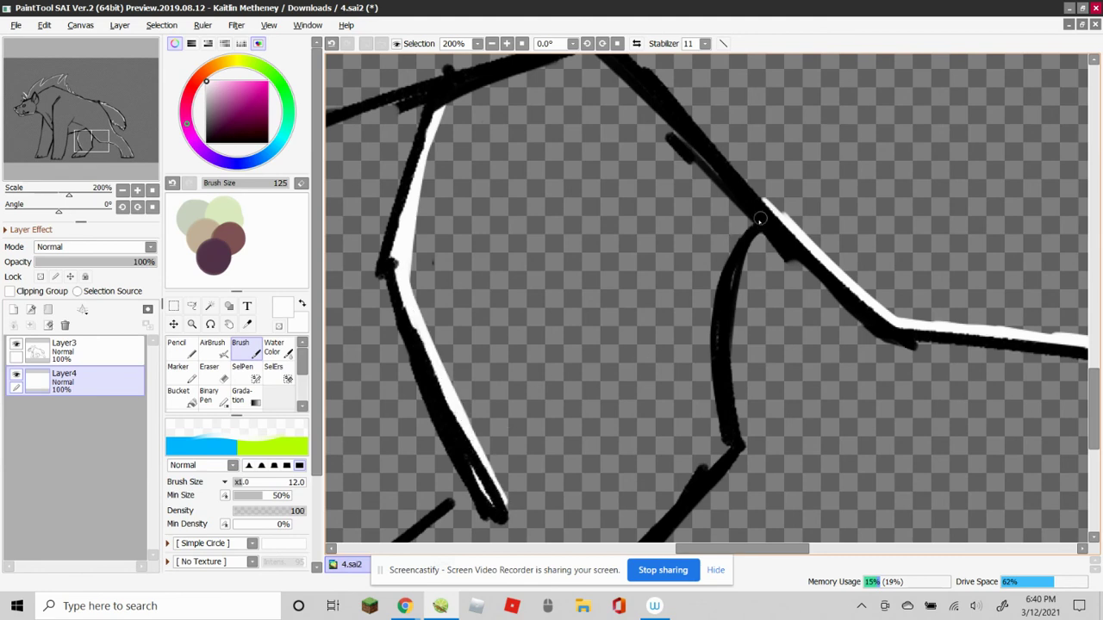
mouse_move(760, 220)
mouse_down()
mouse_move(718, 282)
mouse_move(739, 235)
mouse_move(705, 384)
mouse_move(701, 349)
mouse_move(726, 449)
mouse_move(718, 427)
mouse_move(705, 476)
mouse_move(731, 443)
mouse_up()
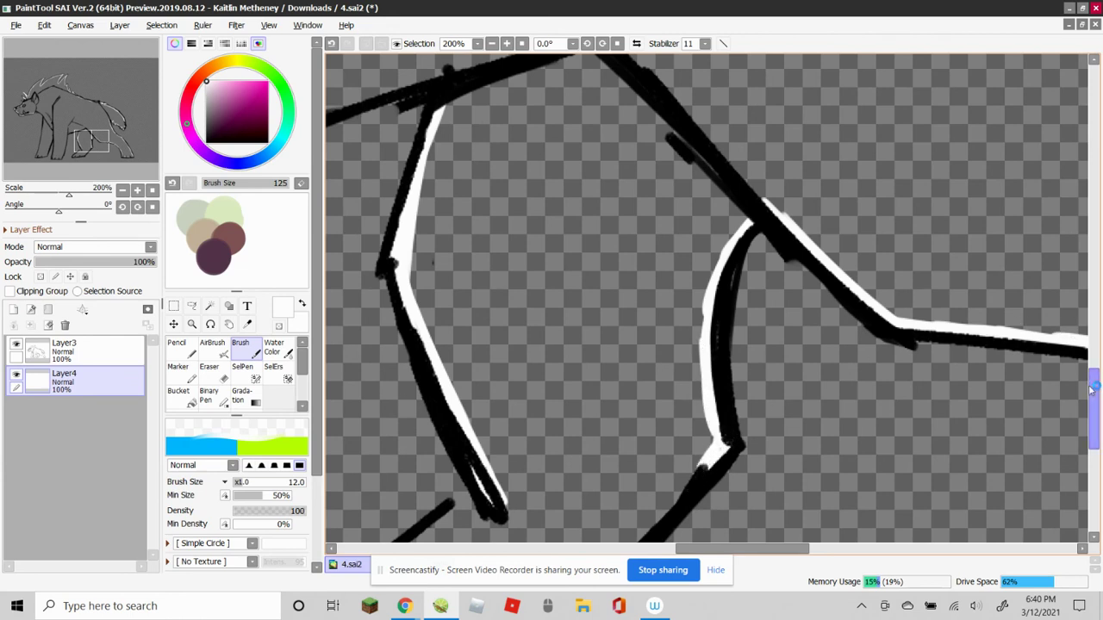
Outline the inside of the second hind leg's lower rear edge and paw in white, along the sole, toe and upper edge.
drag(1091, 389, 1090, 411)
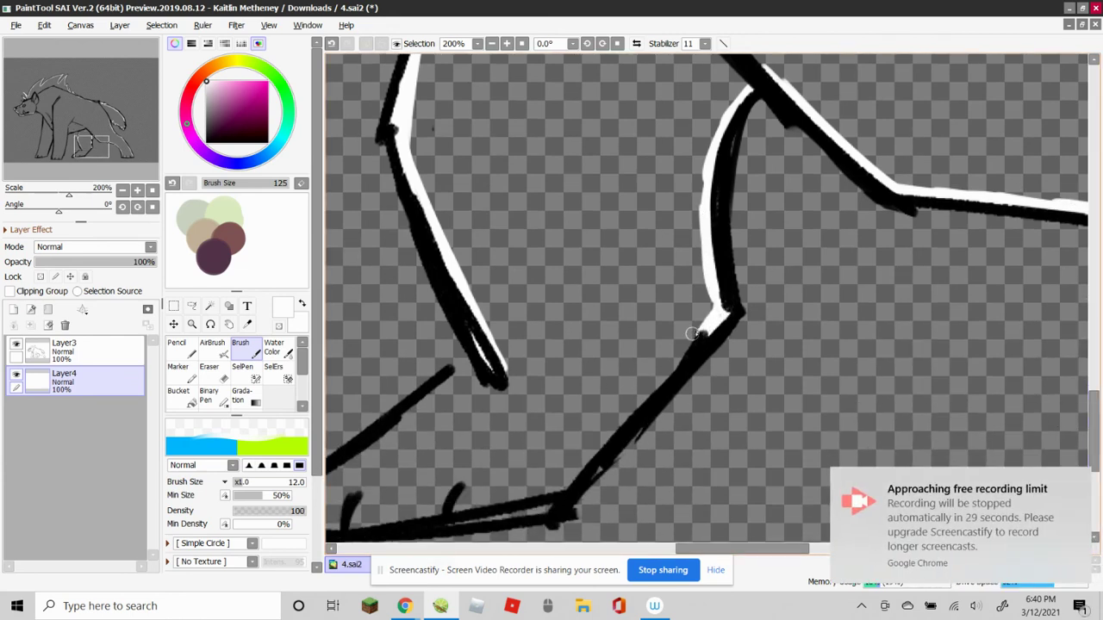
drag(692, 333, 561, 488)
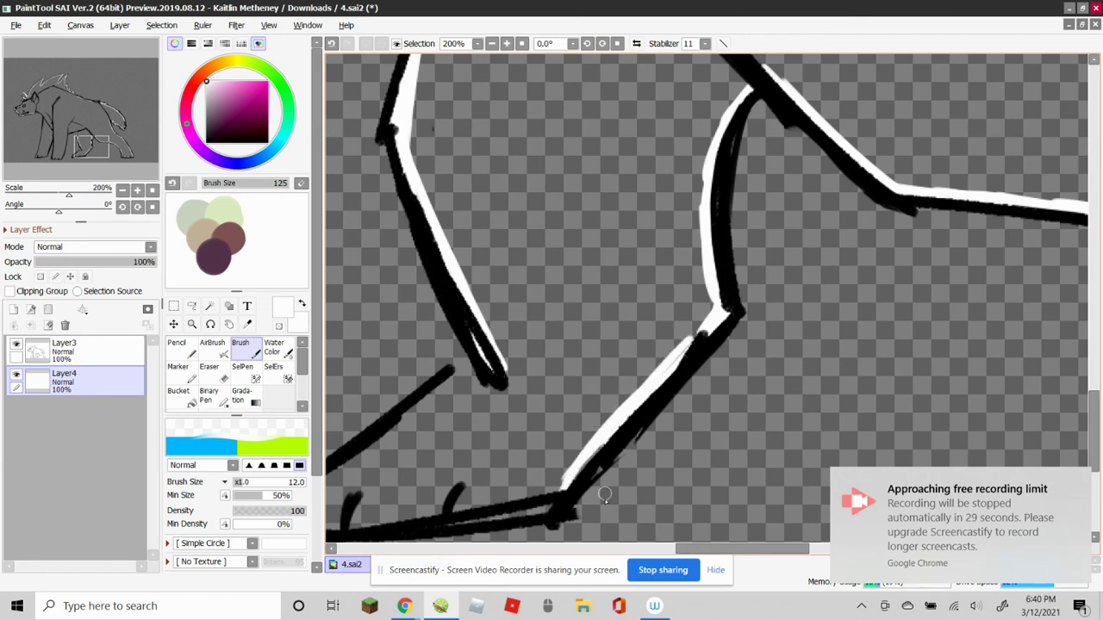
drag(689, 549, 655, 549)
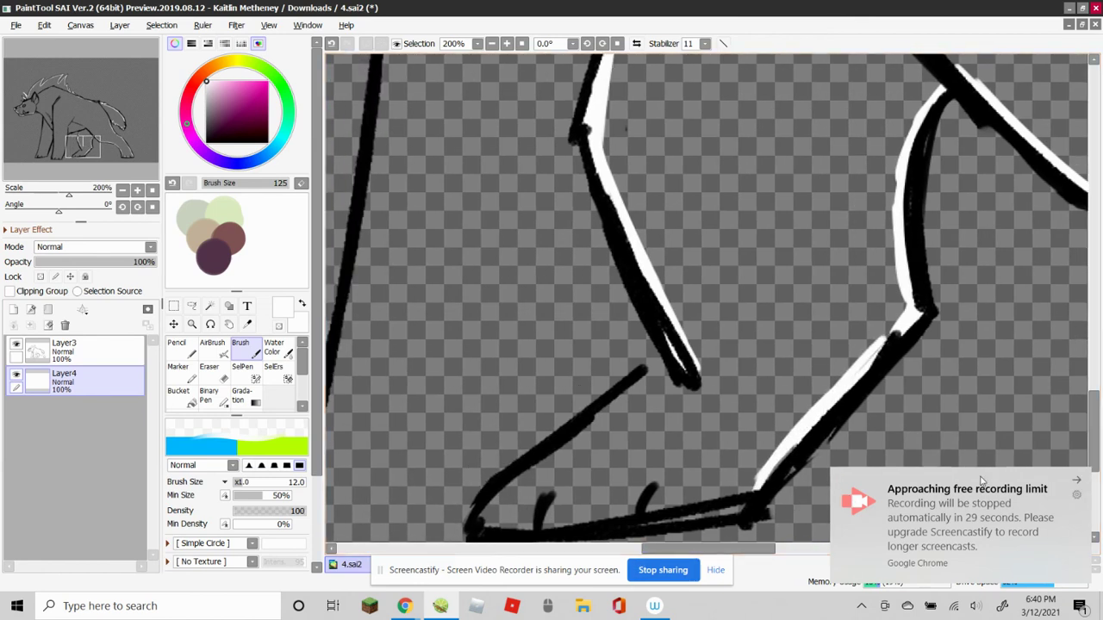
click(1076, 483)
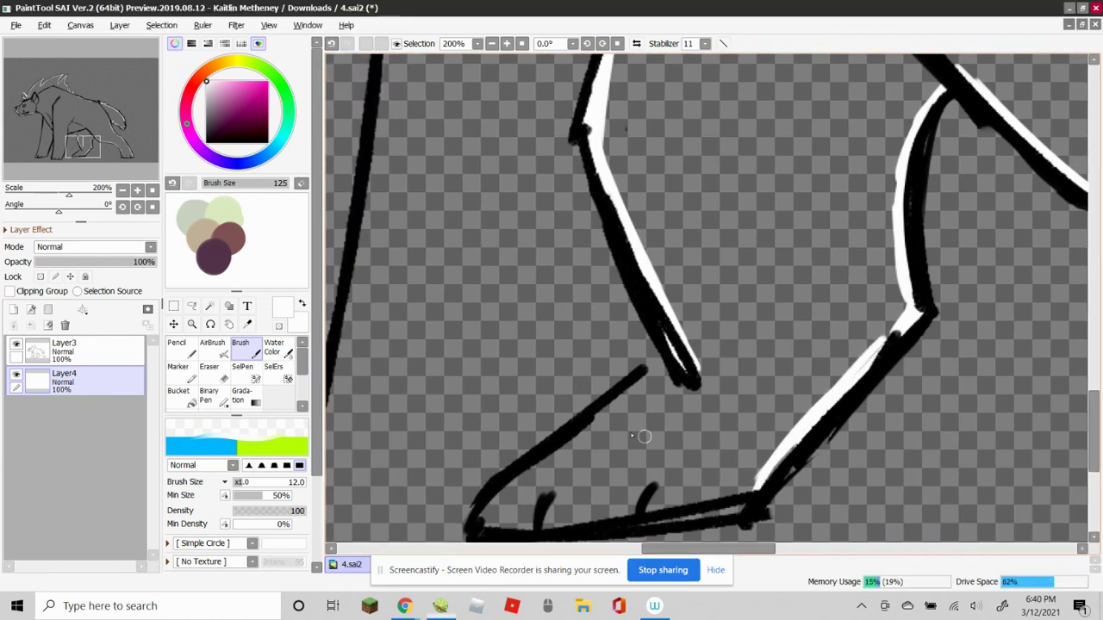
mouse_move(483, 520)
mouse_down()
mouse_move(558, 442)
mouse_move(662, 372)
mouse_move(695, 334)
mouse_move(496, 522)
mouse_move(736, 508)
mouse_up()
mouse_move(669, 515)
mouse_down()
mouse_move(725, 507)
mouse_move(782, 458)
mouse_up()
Paint a white outline along the upper side of the belly line, from the front leg to the top of the hind leg.
drag(721, 549, 661, 556)
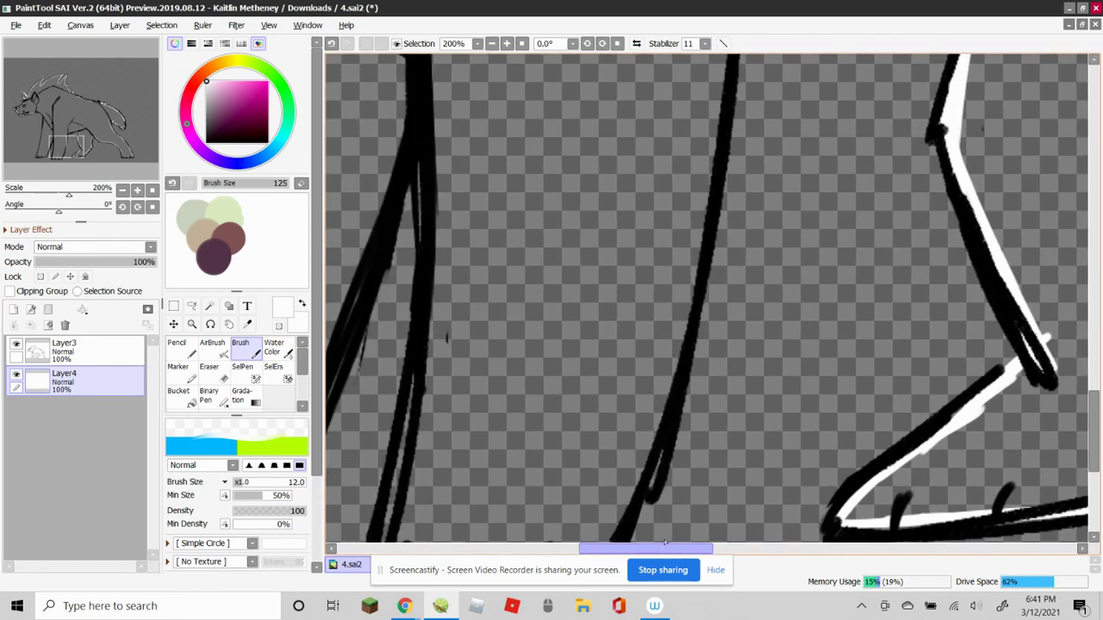
drag(1094, 431, 1100, 362)
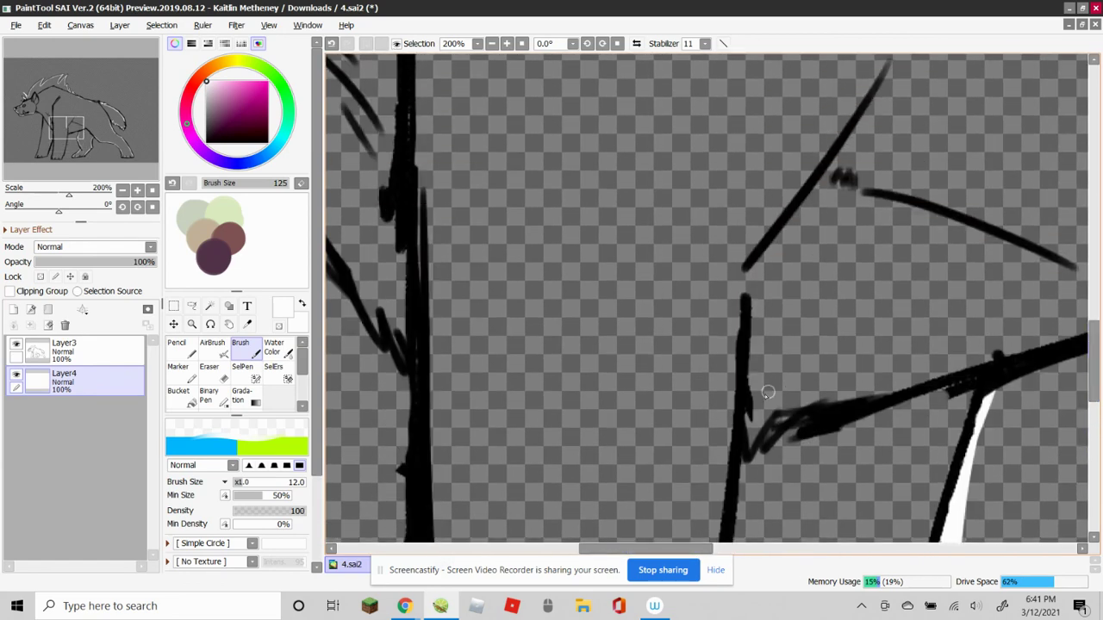
mouse_move(749, 417)
mouse_down()
mouse_move(781, 400)
mouse_move(843, 406)
mouse_move(979, 362)
mouse_move(1000, 404)
mouse_move(991, 373)
mouse_move(974, 434)
mouse_move(997, 394)
mouse_move(964, 465)
mouse_move(963, 414)
mouse_up()
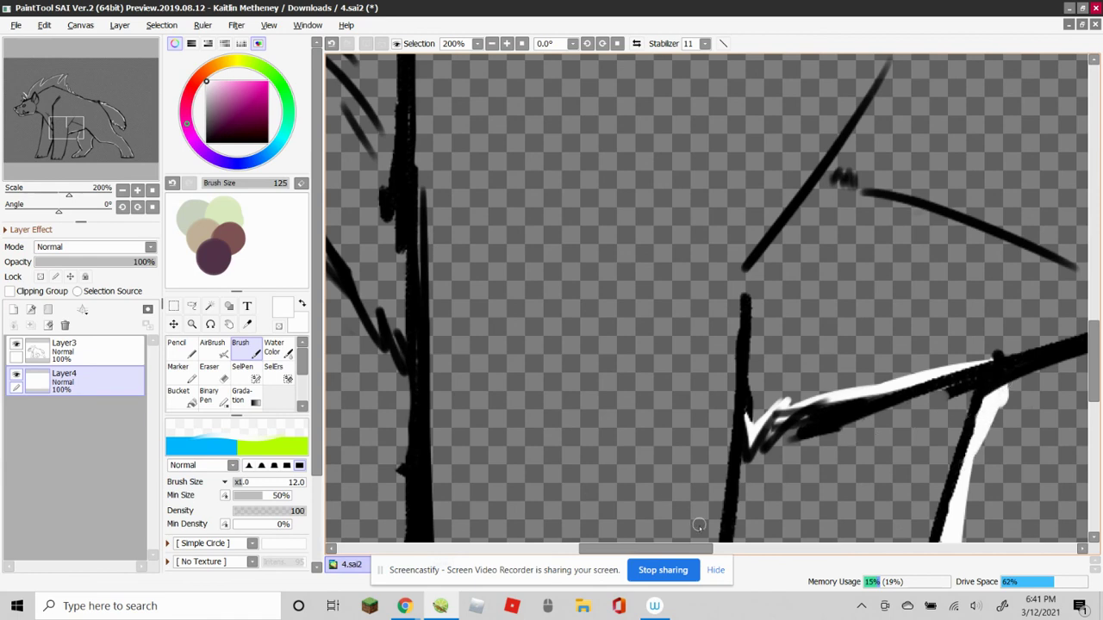
mouse_move(647, 555)
mouse_down()
mouse_move(568, 558)
mouse_move(629, 558)
mouse_up()
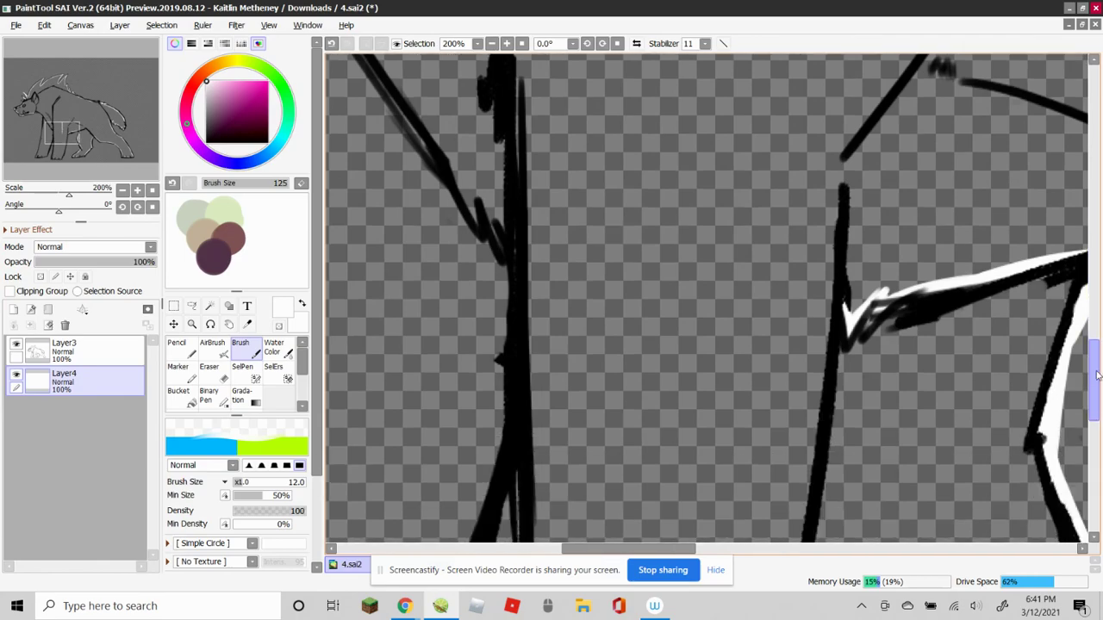